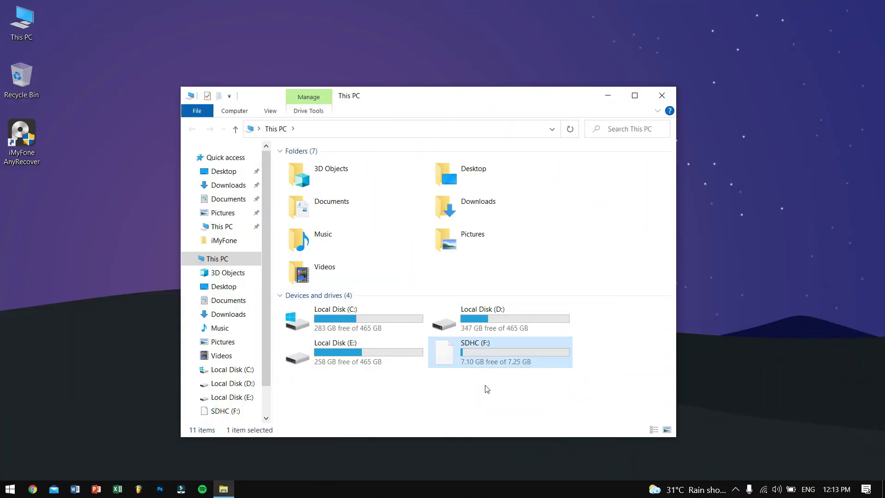
# Open the SDHC (F:) card and review its MP3, two JPG photos, Moonlight video and Ozark.zip.
pyautogui.click(484, 384)
pyautogui.doubleClick(494, 353)
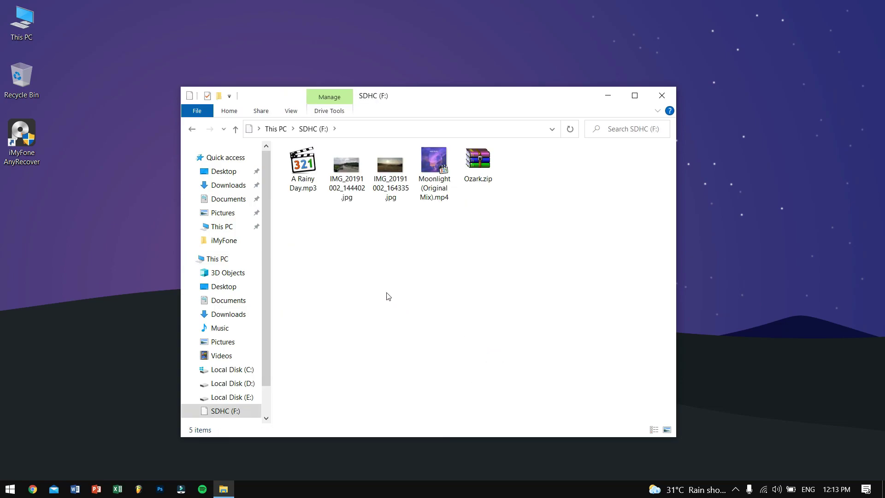
pyautogui.click(303, 196)
pyautogui.click(306, 231)
pyautogui.moveTo(340, 218); pyautogui.dragTo(397, 184)
pyautogui.click(411, 231)
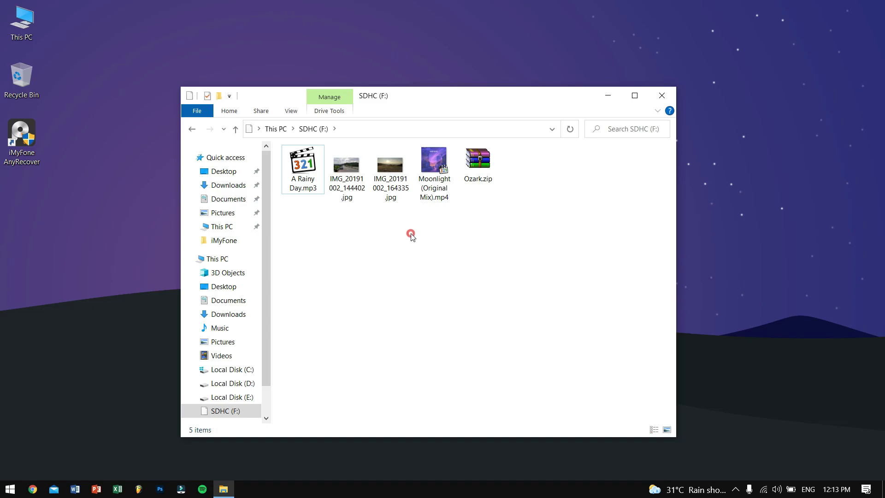
pyautogui.click(436, 198)
pyautogui.click(507, 239)
pyautogui.click(489, 185)
pyautogui.click(508, 256)
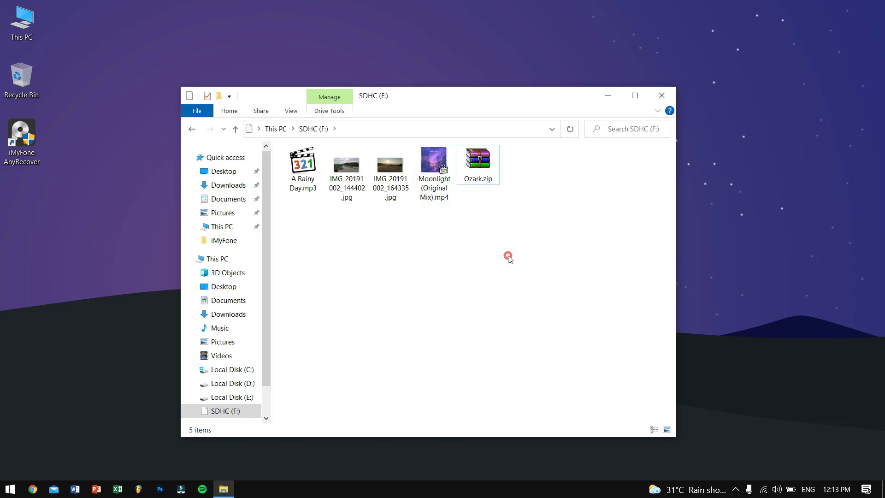
# Back in This PC, quick-format SDHC (F:) as NTFS, confirming the data wipe.
pyautogui.click(235, 131)
pyautogui.rightClick(475, 352)
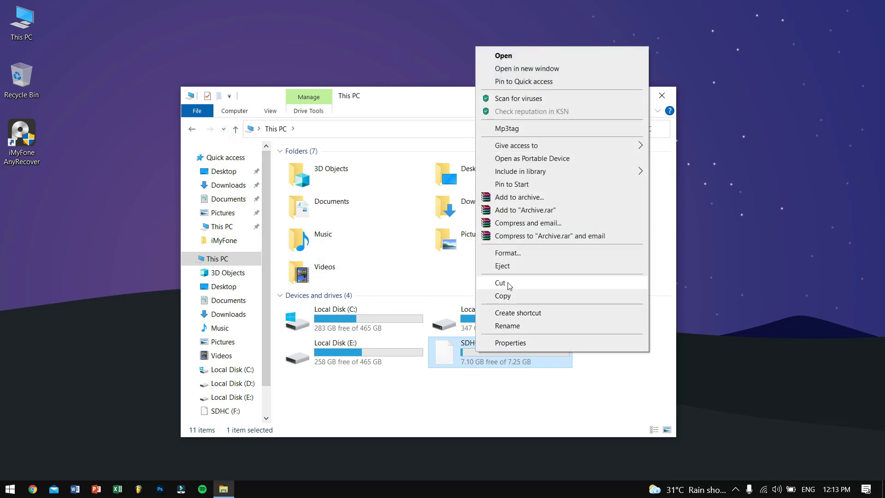
pyautogui.click(515, 253)
pyautogui.click(296, 441)
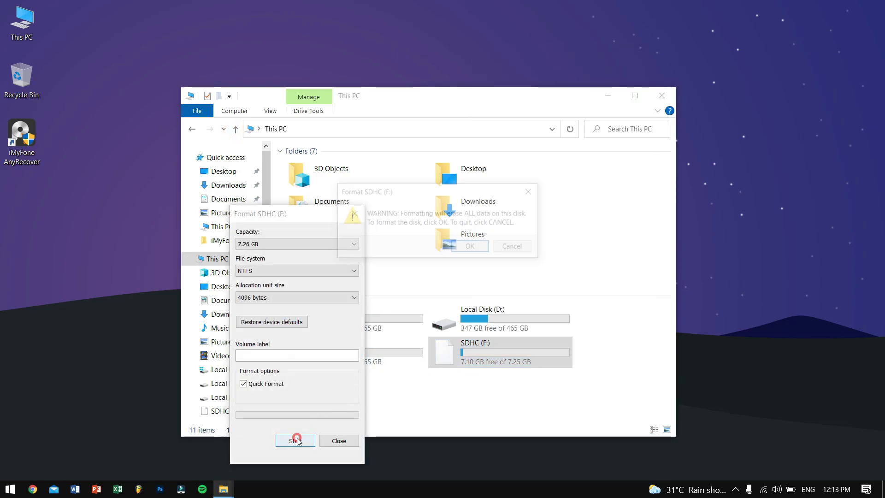
pyautogui.click(469, 245)
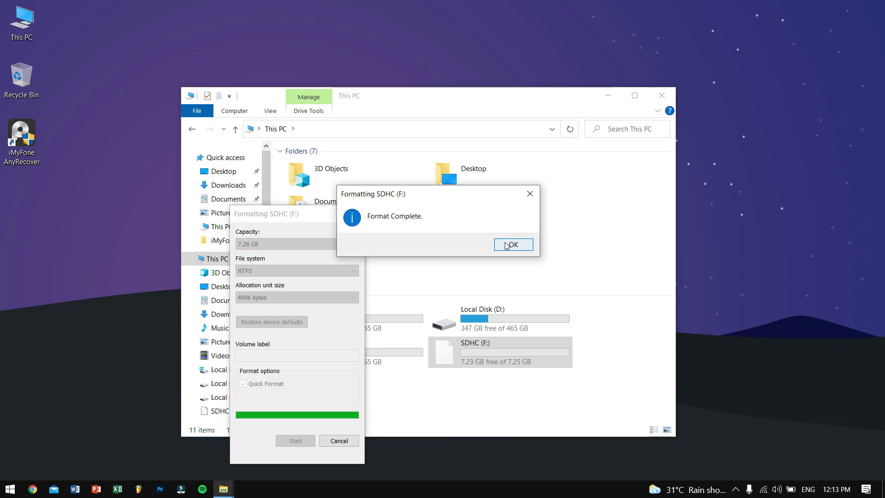
pyautogui.click(507, 245)
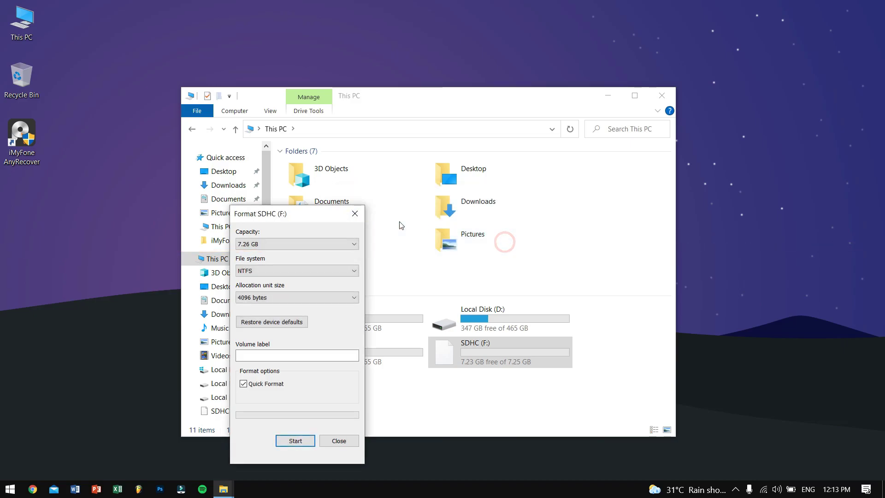
pyautogui.click(354, 215)
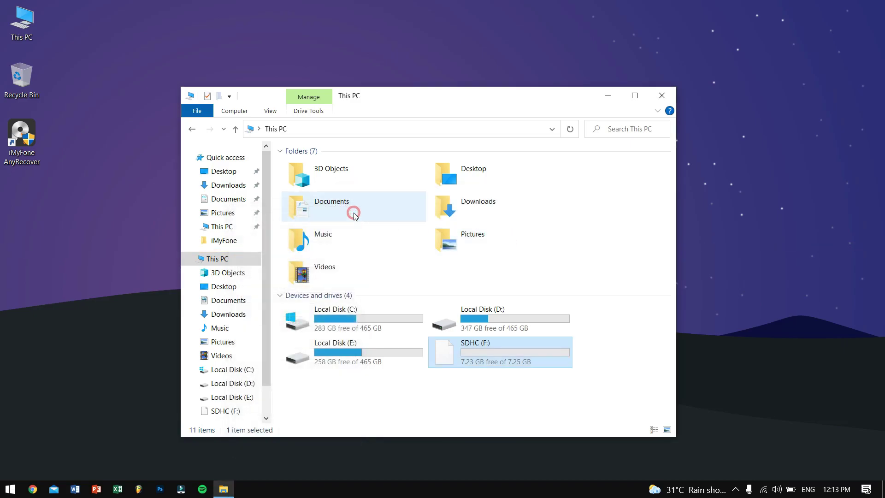
# Deselect the SDHC drive and close the This PC window.
pyautogui.click(492, 267)
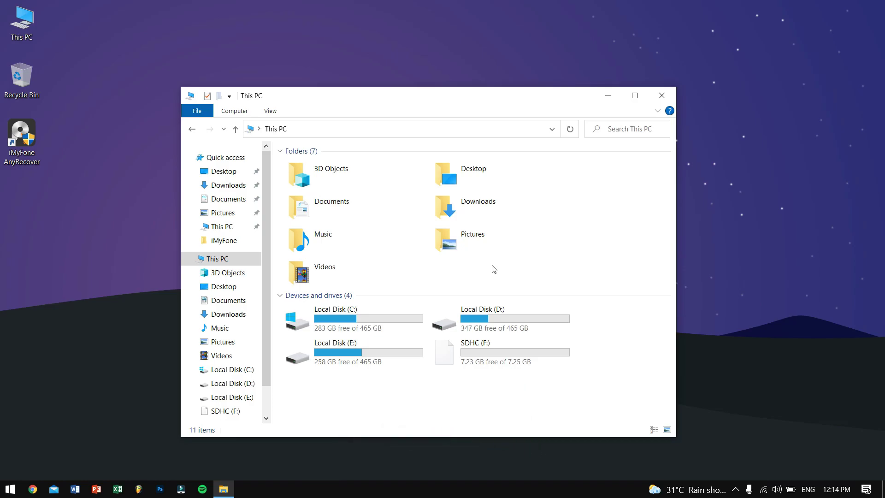
pyautogui.click(662, 95)
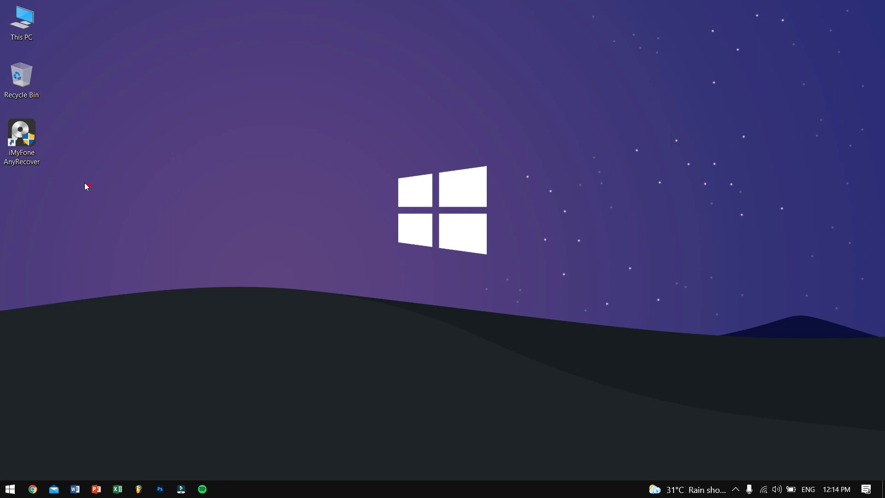
# Launch AnyRecover from its desktop shortcut and scan the USB Drive (F) card.
pyautogui.click(34, 189)
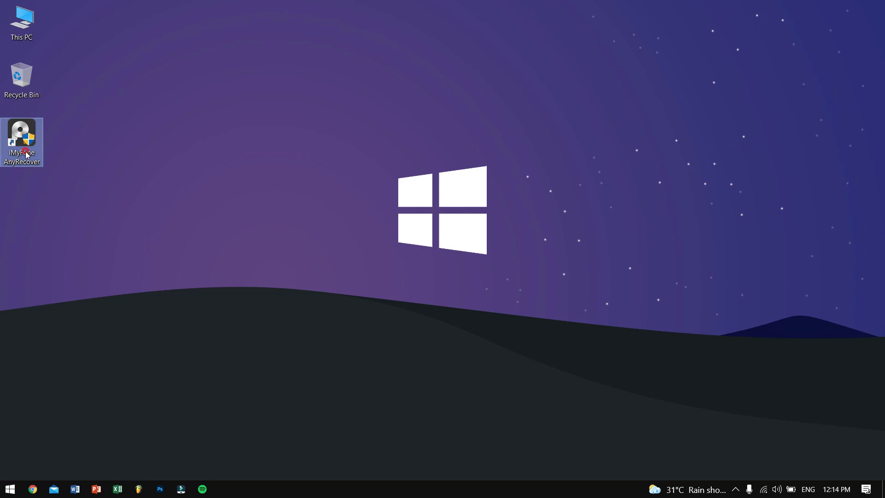
pyautogui.doubleClick(27, 155)
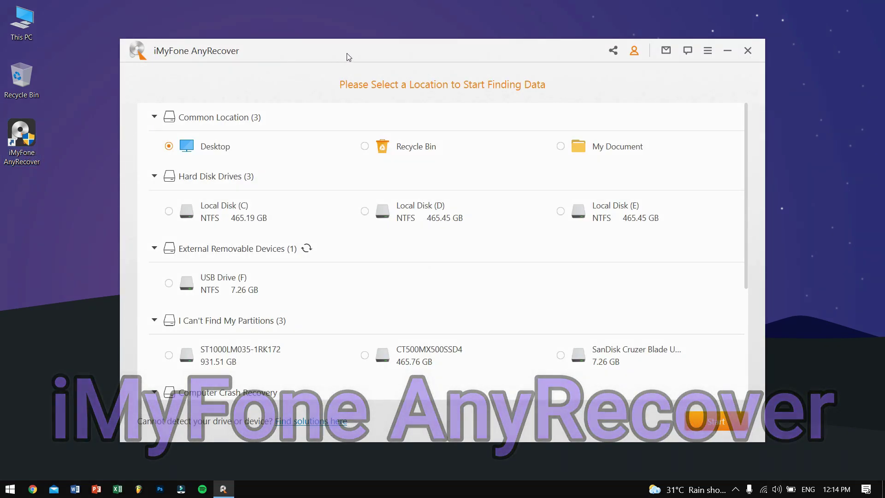
pyautogui.moveTo(351, 56); pyautogui.dragTo(366, 54)
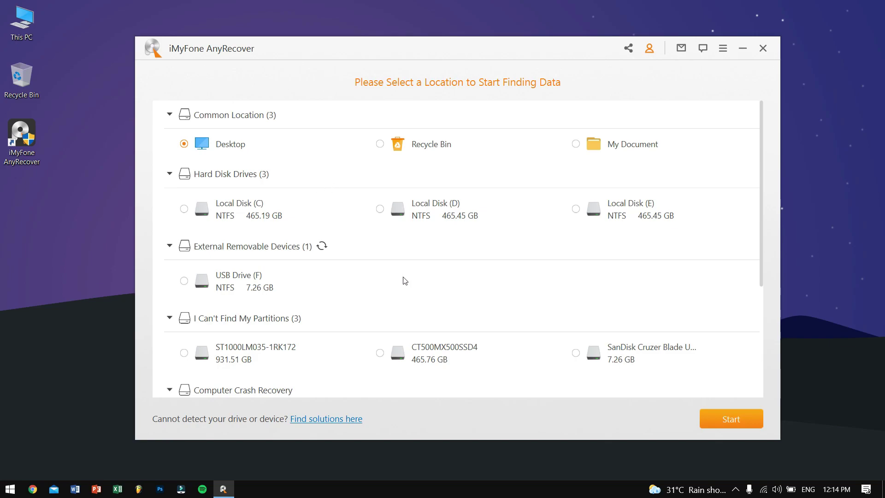
pyautogui.click(231, 288)
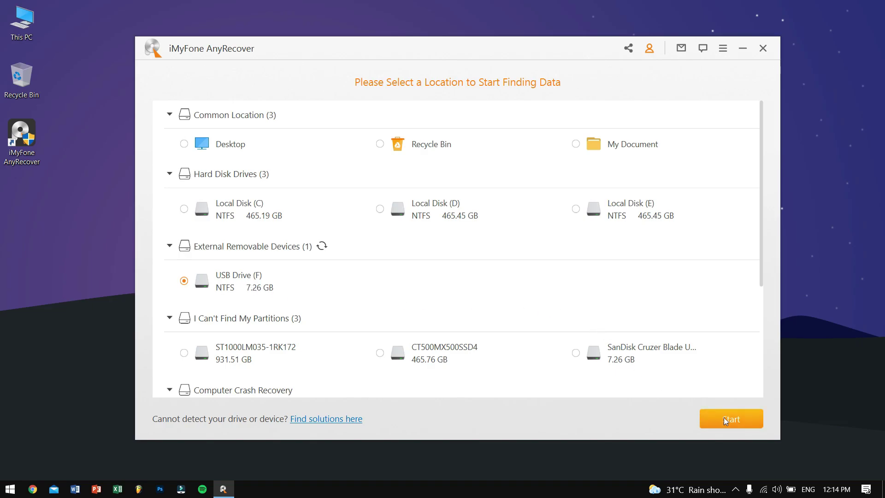
pyautogui.click(723, 417)
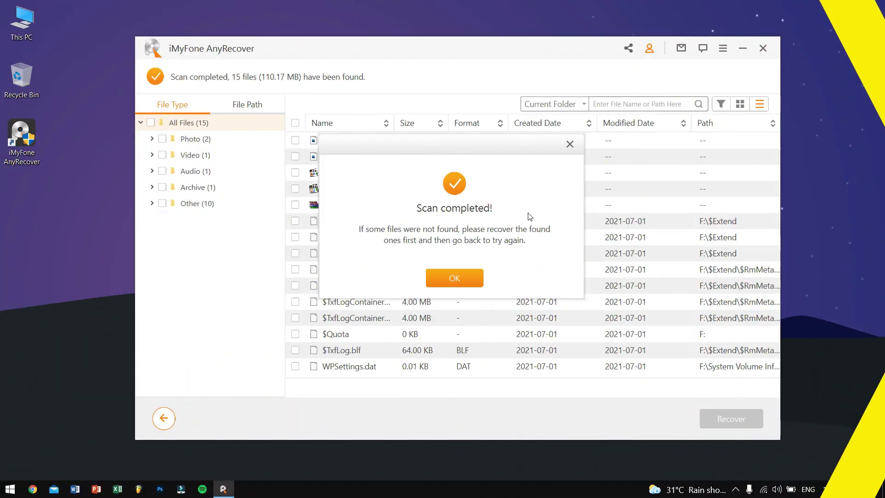
# Dismiss the Scan completed! notice to see the 15 found files.
pyautogui.click(443, 278)
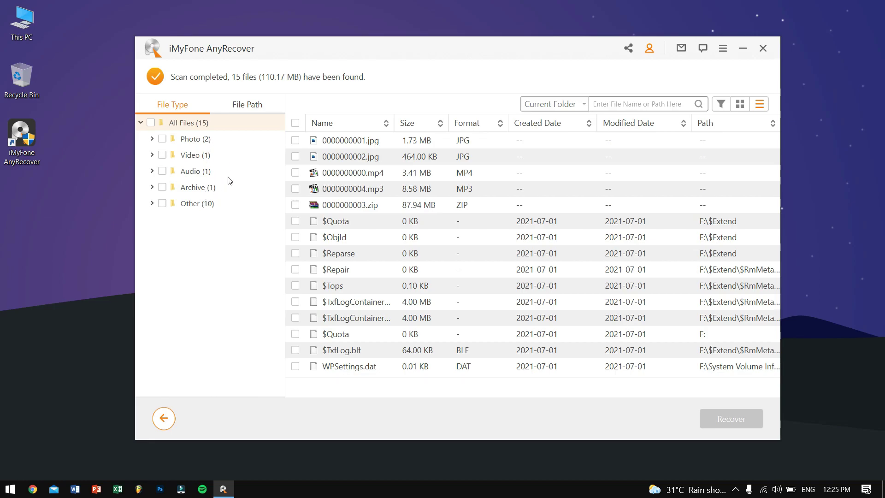
# Filter to Photo (2) and preview 0000000001.jpg and 0000000002.jpg in turn.
pyautogui.click(229, 140)
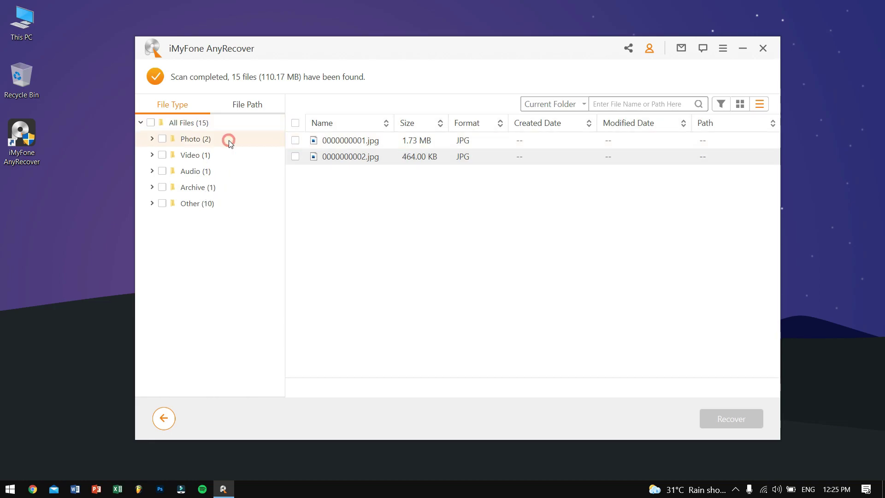
pyautogui.doubleClick(363, 145)
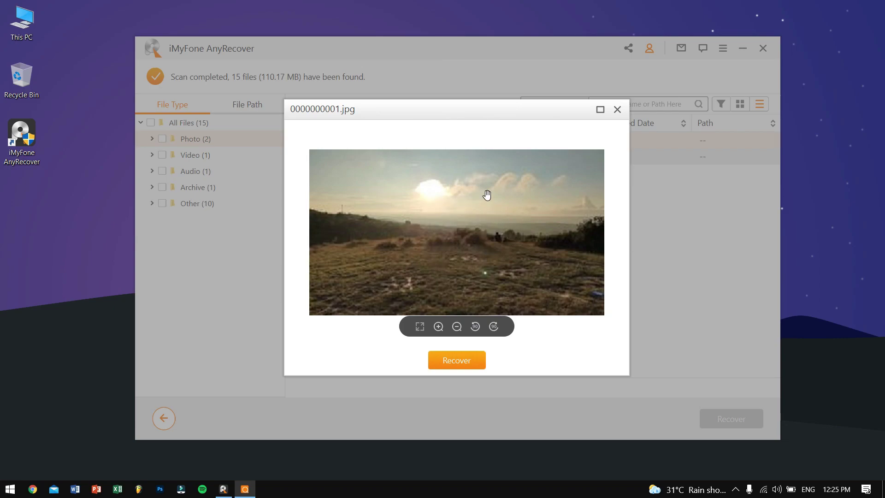
pyautogui.click(617, 110)
pyautogui.doubleClick(372, 159)
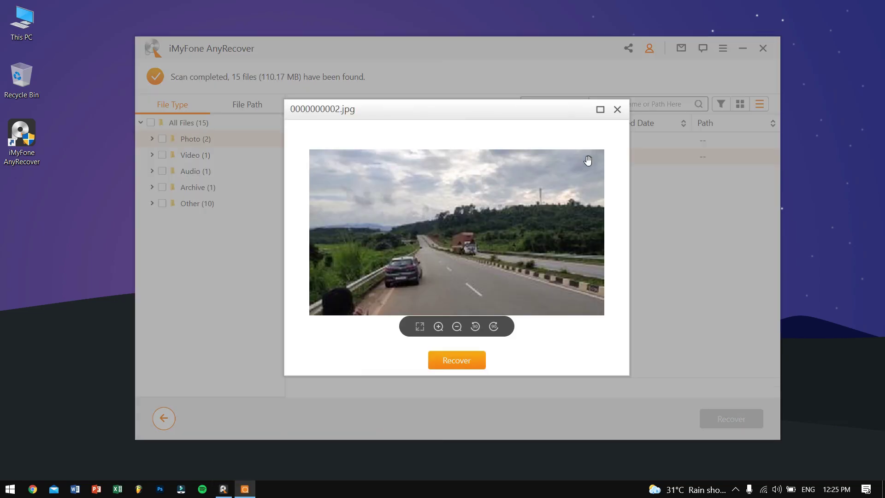
pyautogui.click(617, 110)
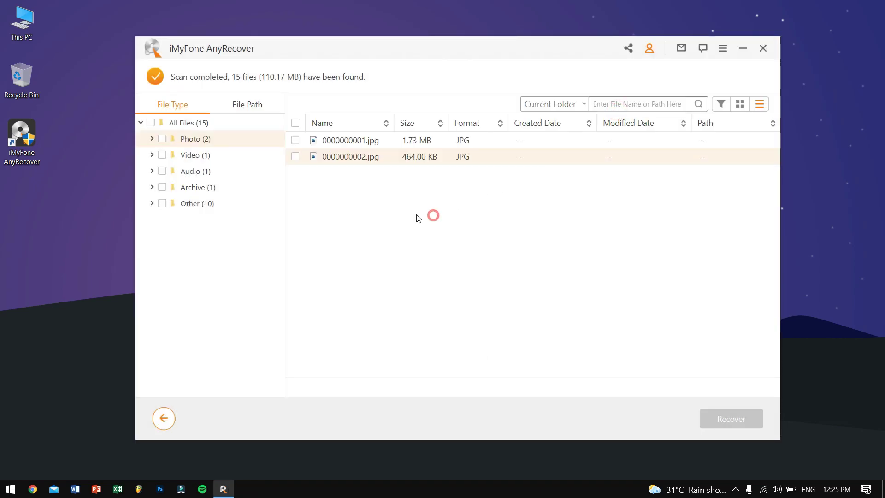
# Check the photos, video, audio and archive, then recover them to the Desktop.
pyautogui.click(162, 139)
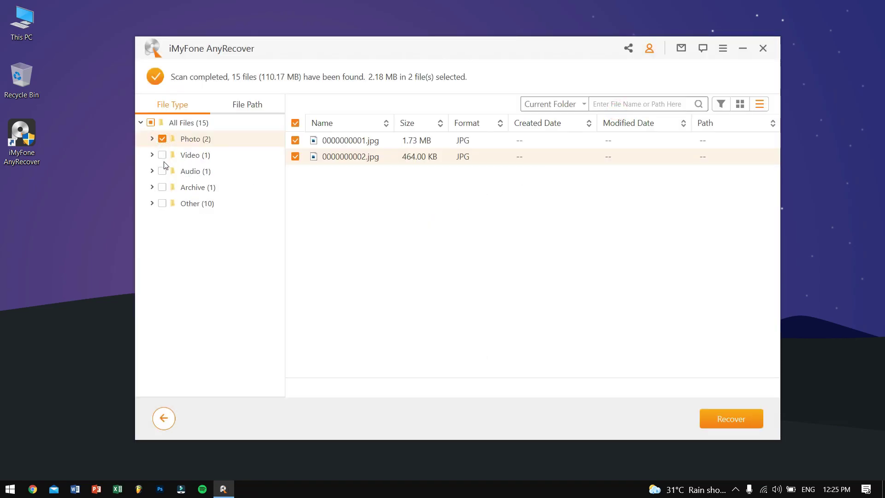
pyautogui.click(162, 155)
pyautogui.click(162, 171)
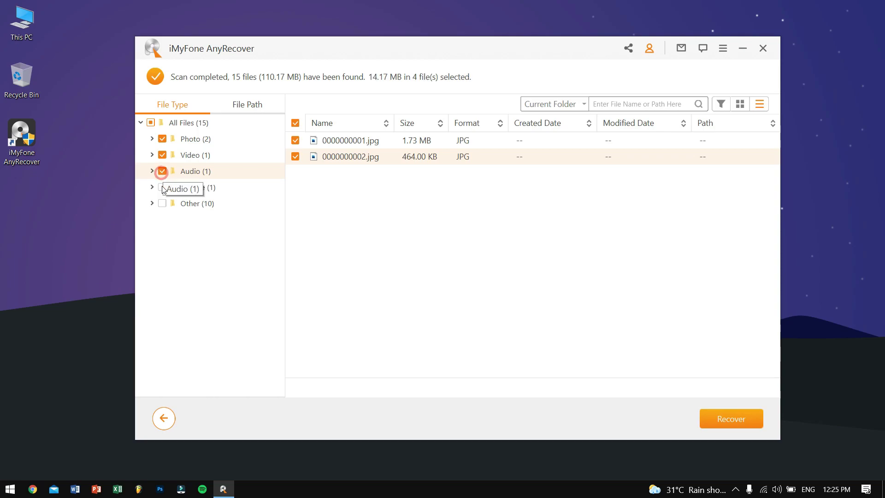
pyautogui.click(162, 187)
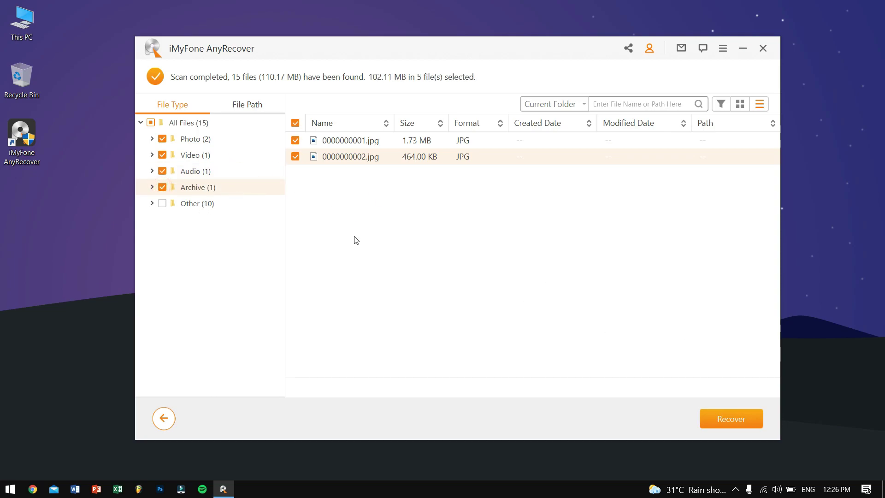
pyautogui.click(733, 418)
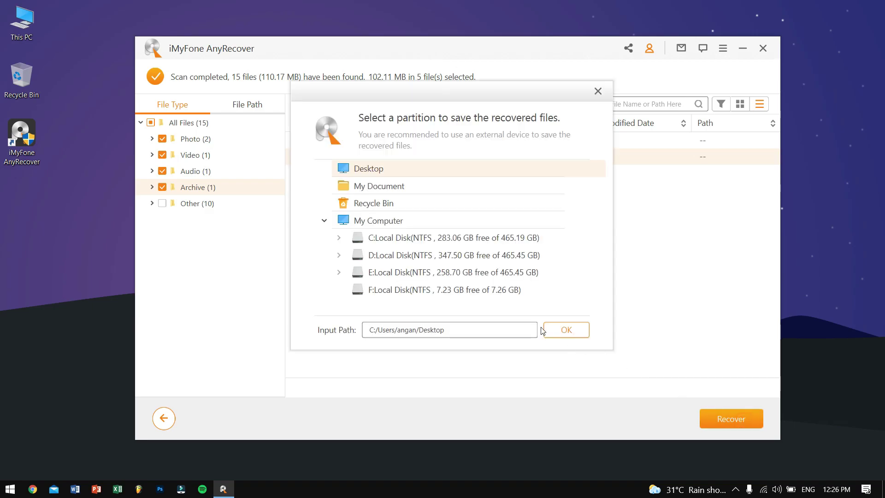
pyautogui.click(567, 330)
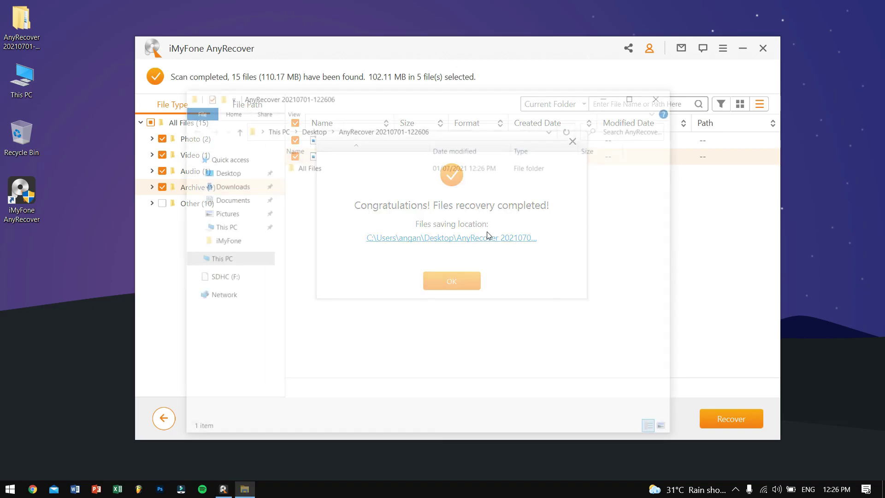
# Open the recovered All Files > Photo > JPG folder.
pyautogui.moveTo(446, 109); pyautogui.dragTo(491, 123)
pyautogui.doubleClick(425, 191)
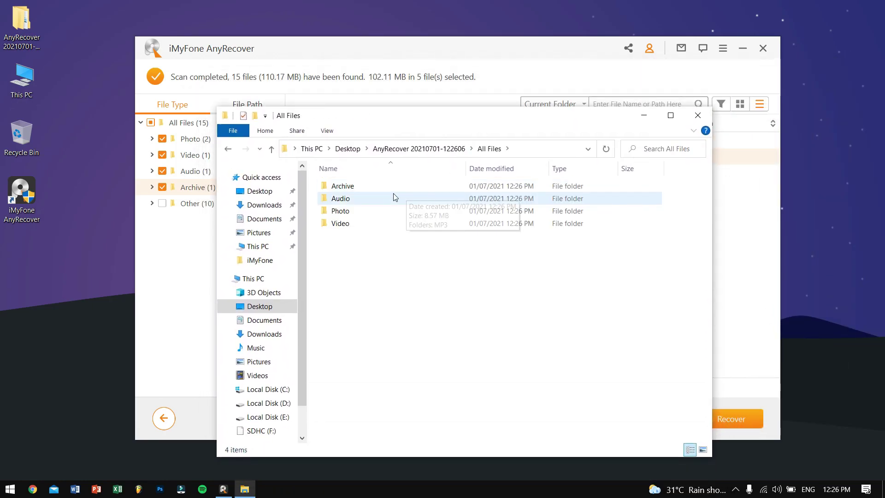
pyautogui.click(358, 214)
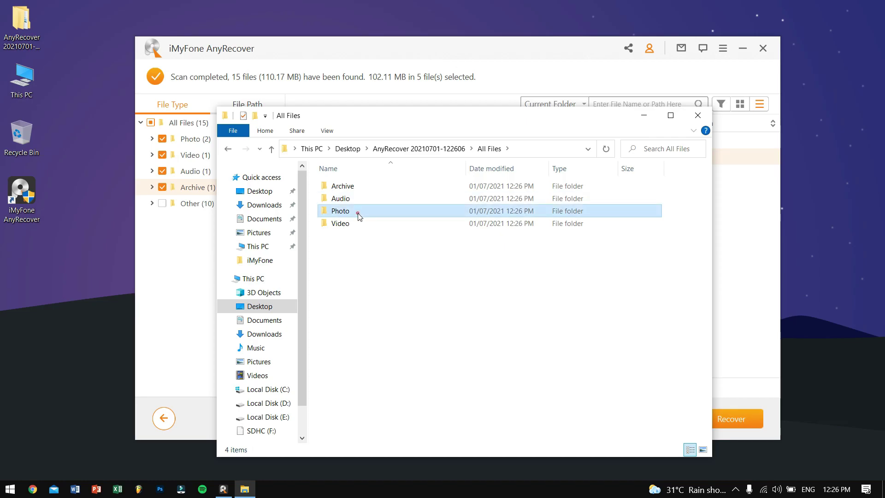
pyautogui.doubleClick(358, 215)
pyautogui.doubleClick(346, 186)
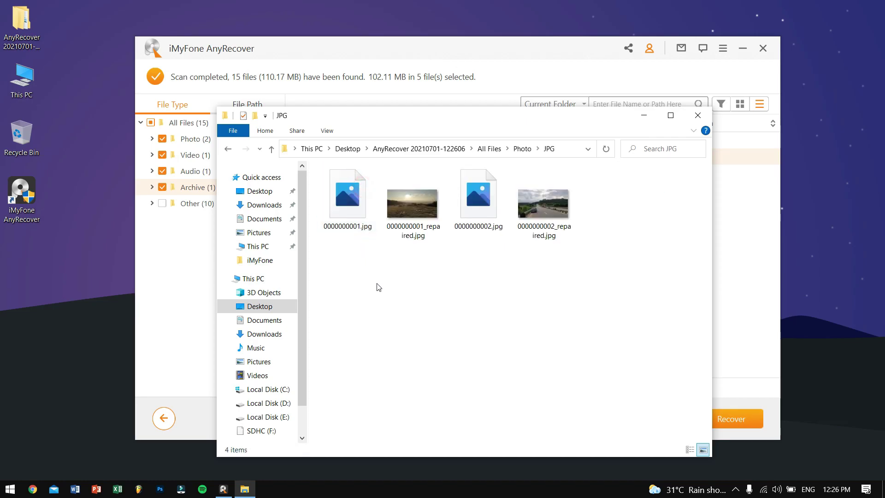
pyautogui.click(356, 223)
pyautogui.click(491, 225)
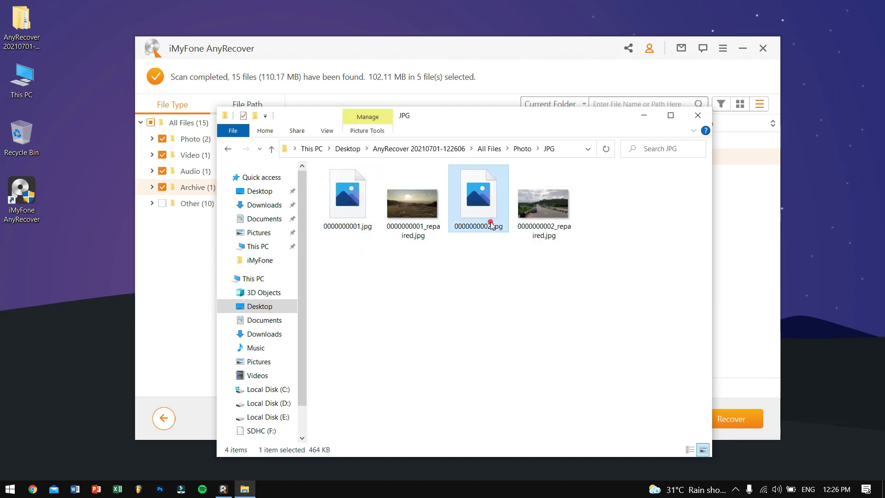
pyautogui.click(484, 296)
pyautogui.doubleClick(416, 197)
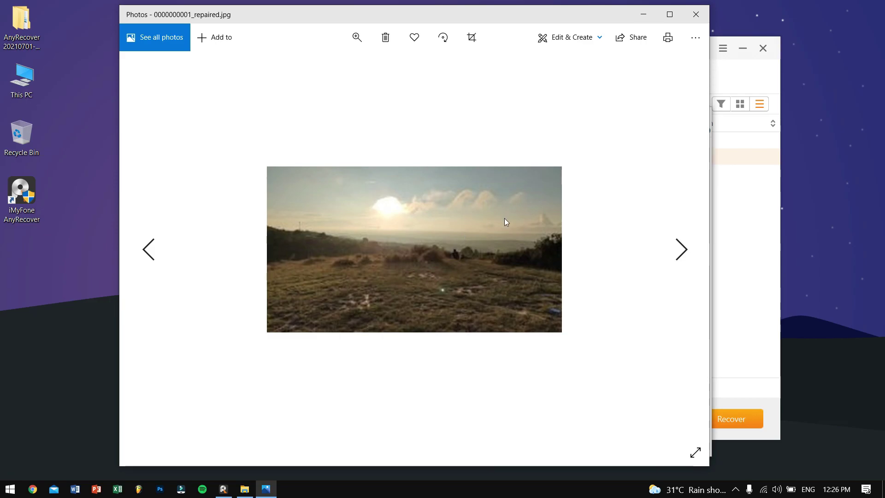
pyautogui.click(696, 15)
pyautogui.click(570, 211)
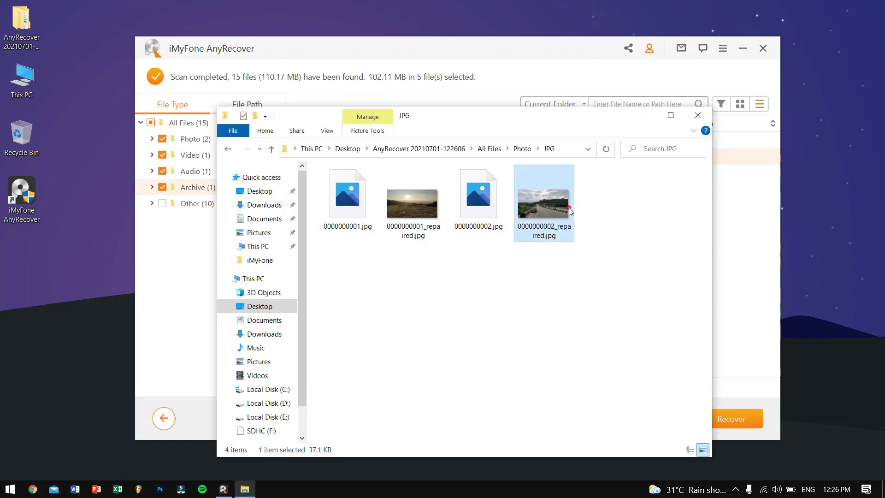
pyautogui.doubleClick(570, 211)
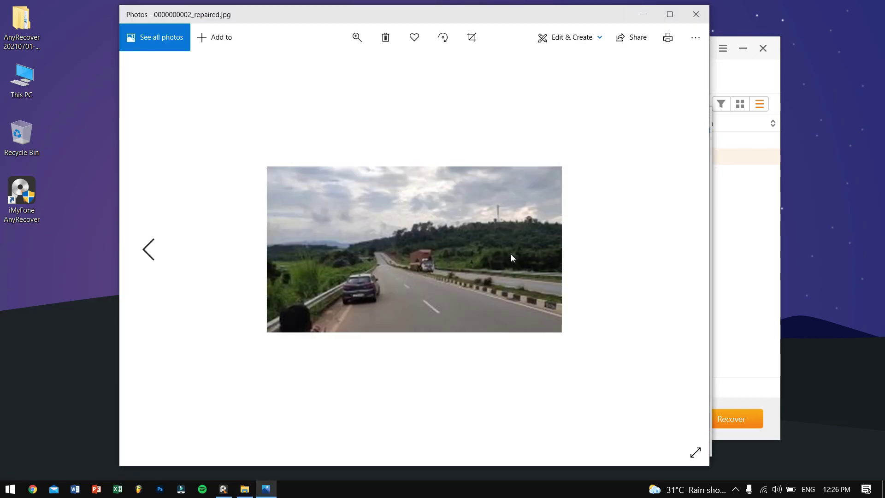
pyautogui.click(696, 14)
pyautogui.click(520, 293)
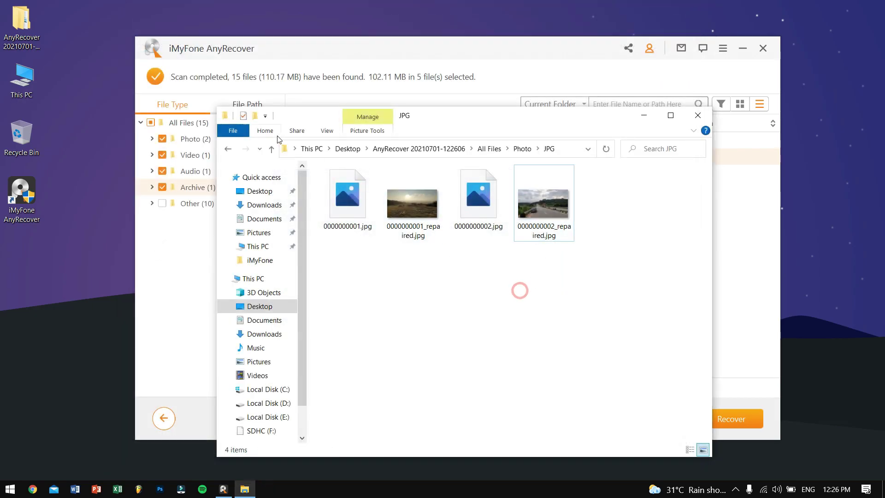
pyautogui.click(270, 149)
# Check the Video > MP4 folder holds the recovered video.
pyautogui.click(271, 149)
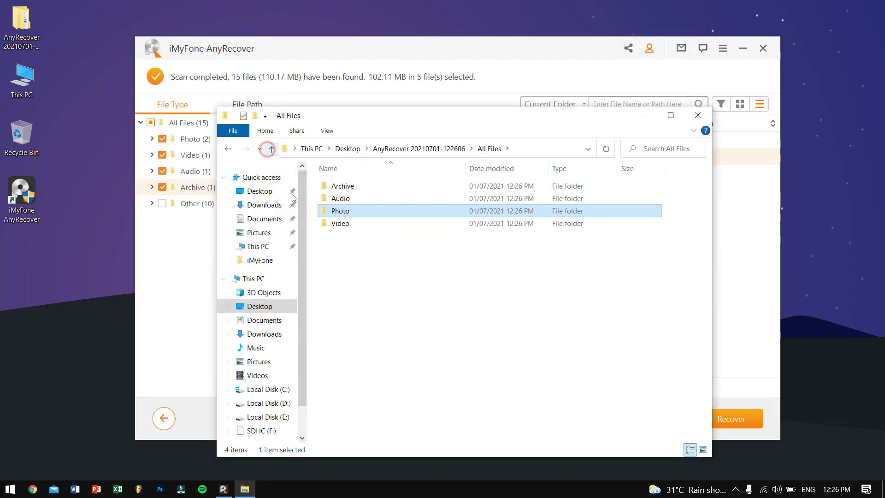
pyautogui.doubleClick(359, 227)
pyautogui.click(365, 189)
pyautogui.doubleClick(366, 190)
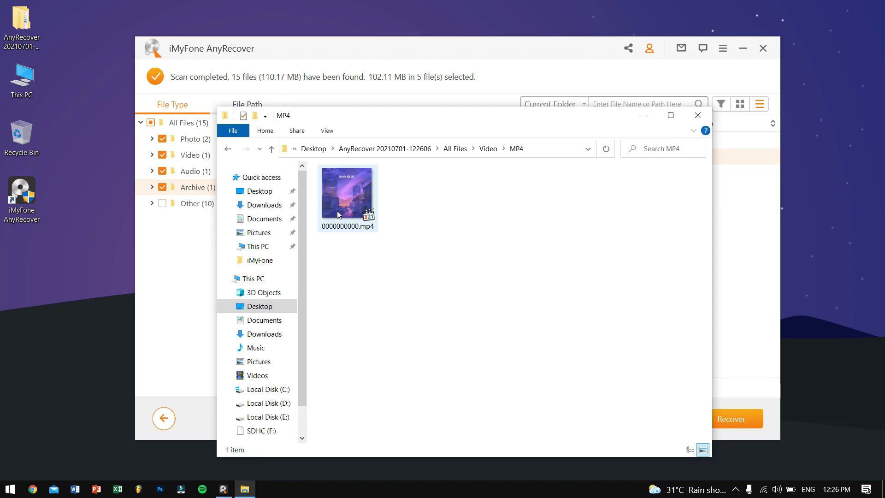
pyautogui.click(271, 149)
pyautogui.click(271, 150)
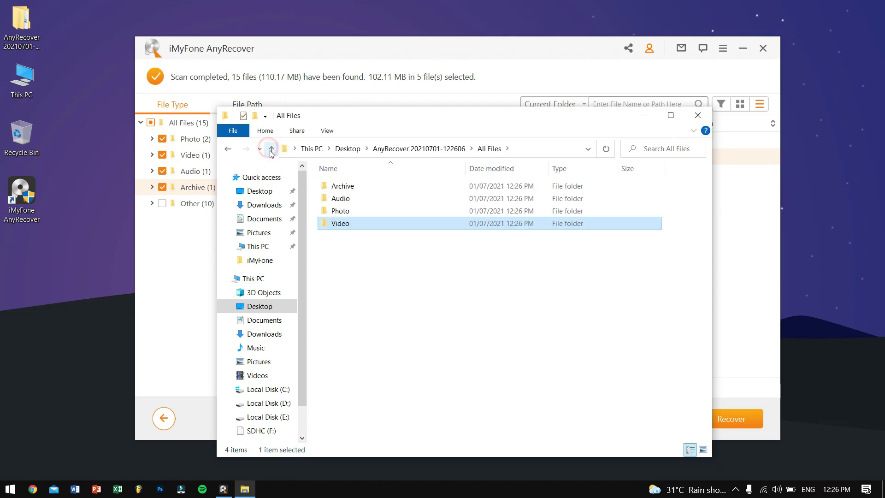
# Check the Audio > MP3 and Archive > ZIP folders for the recovered files.
pyautogui.doubleClick(348, 199)
pyautogui.doubleClick(352, 184)
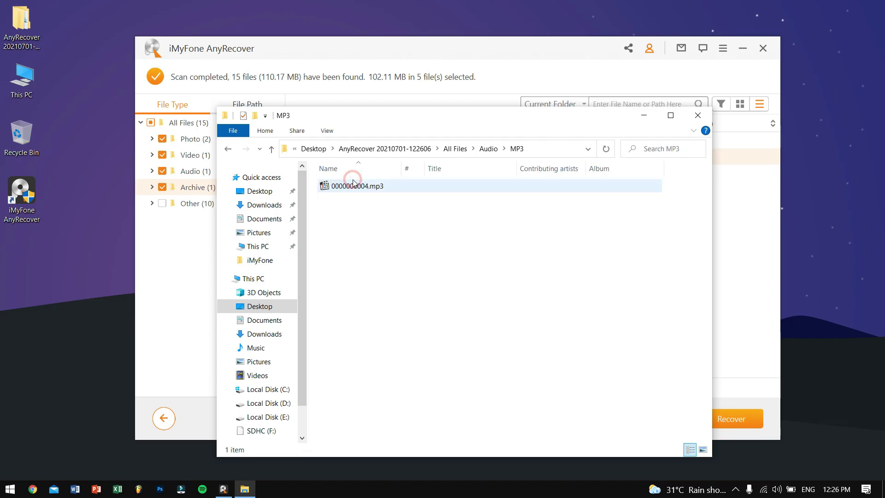
pyautogui.click(273, 149)
pyautogui.click(272, 150)
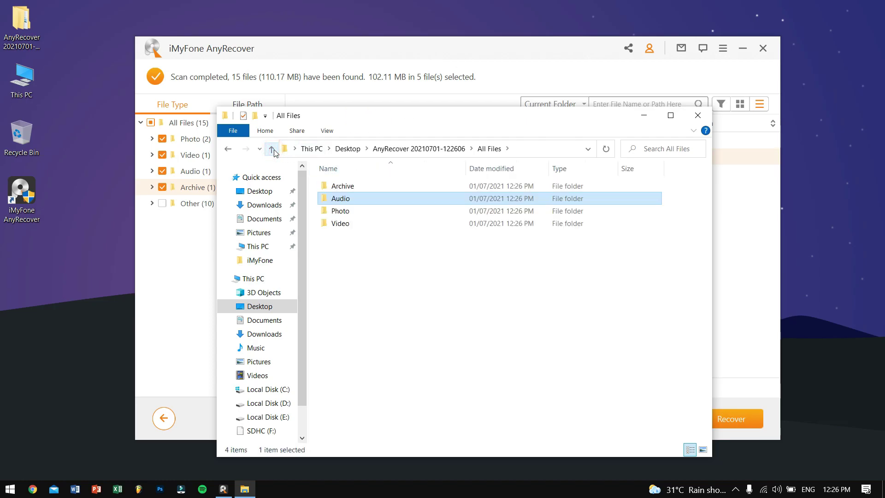
pyautogui.click(366, 210)
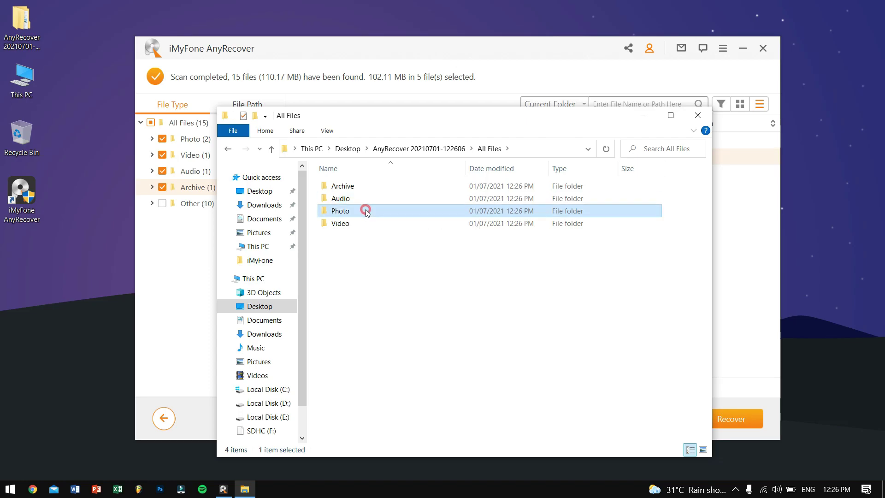
pyautogui.doubleClick(370, 186)
pyautogui.doubleClick(370, 185)
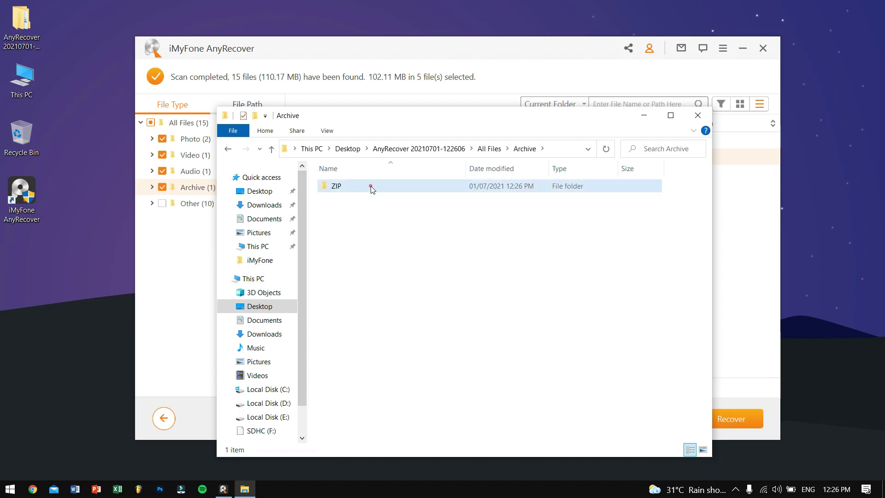
# Close Explorer, dismiss the recovery-completed message, and exit AnyRecover.
pyautogui.click(702, 118)
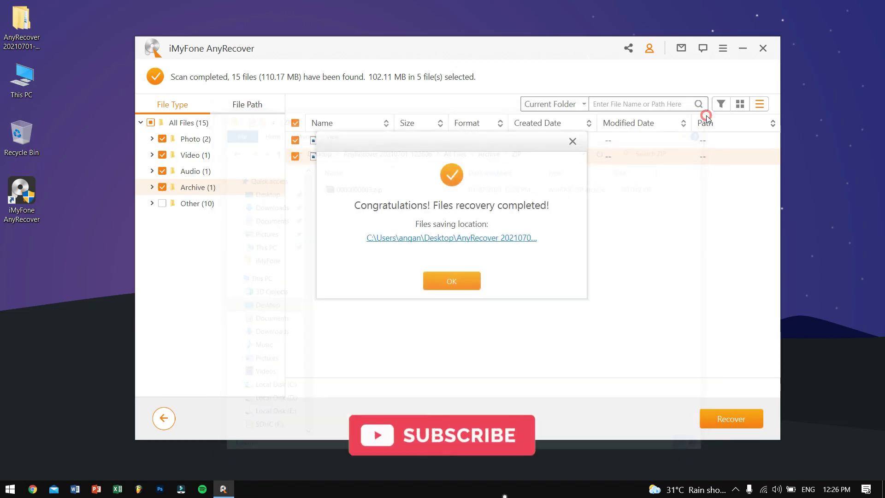
pyautogui.click(572, 141)
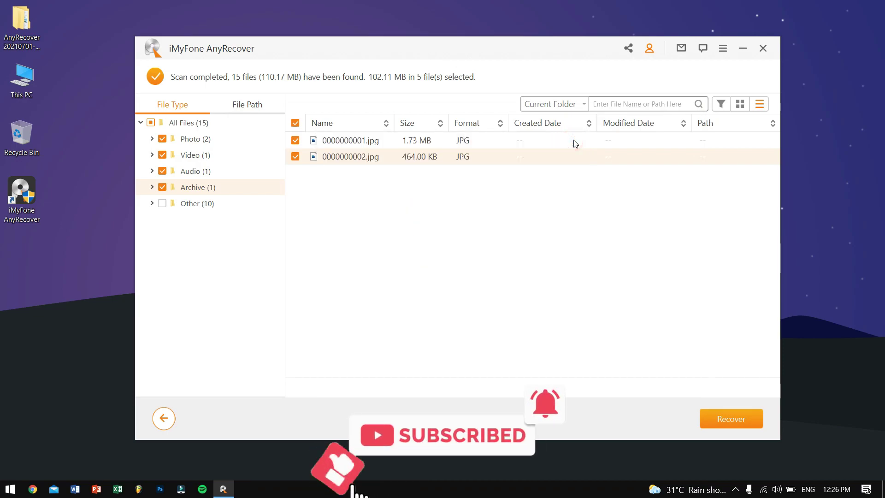
pyautogui.click(763, 48)
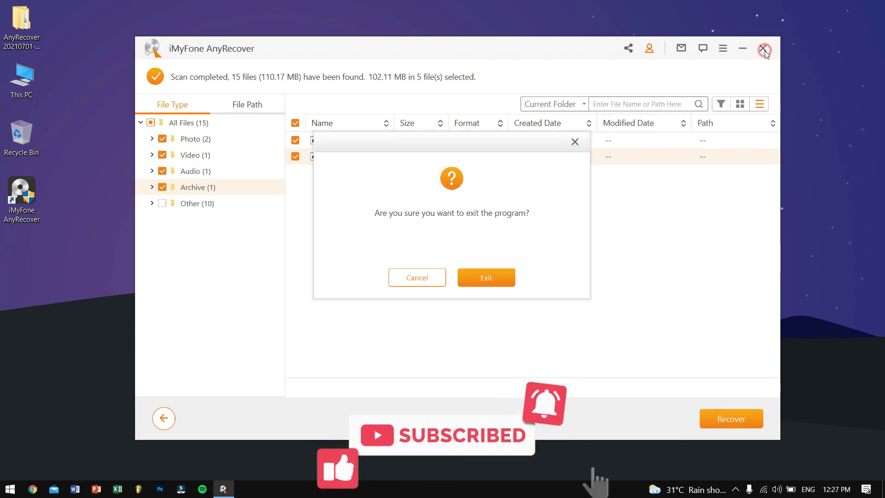
pyautogui.click(497, 276)
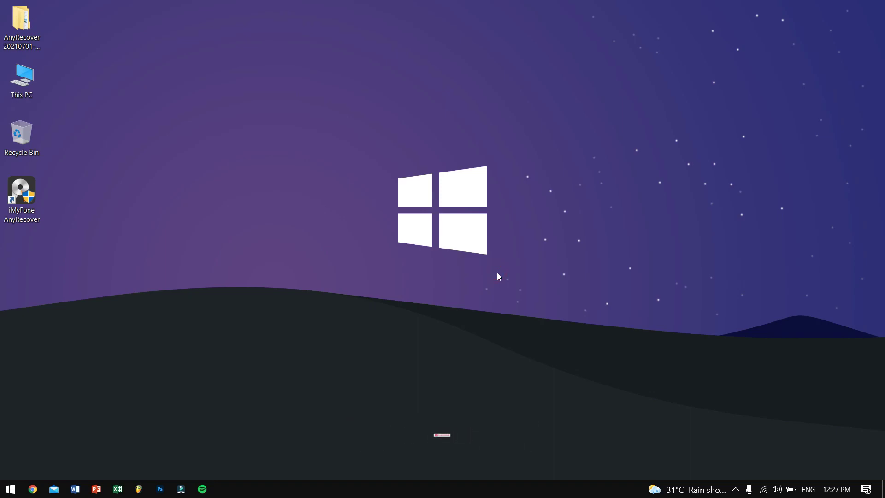